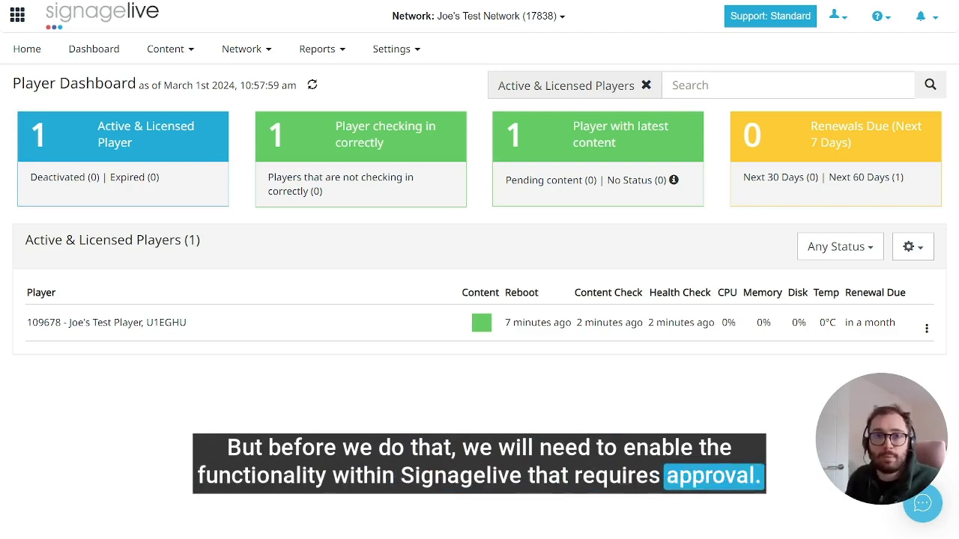
- Check the operations to approve in the network's approval settings, and open the list of user roles
left_click(396, 48)
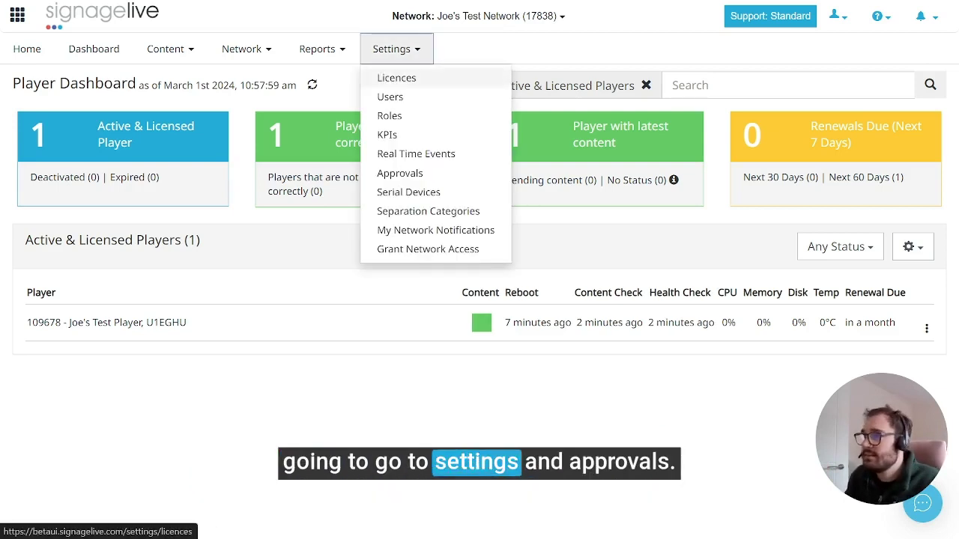
left_click(399, 173)
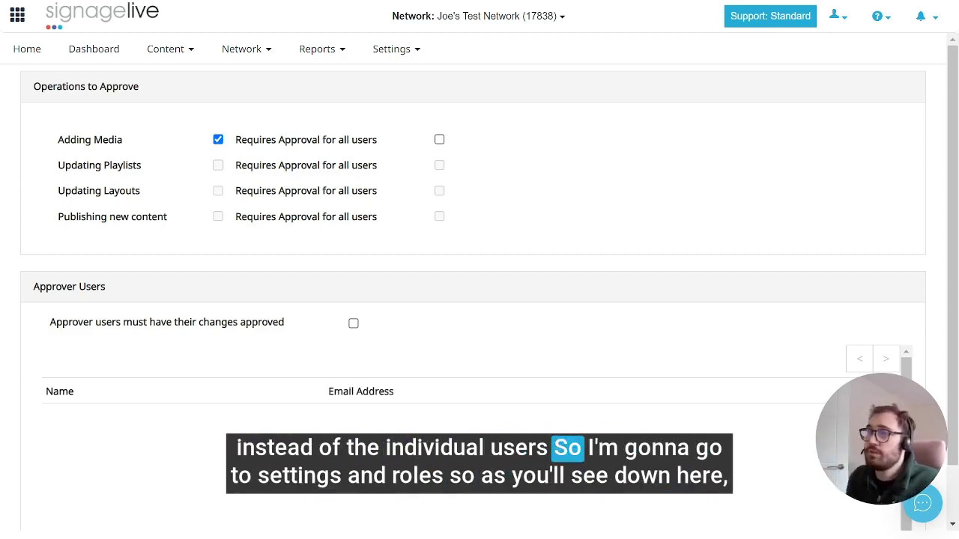
left_click(396, 49)
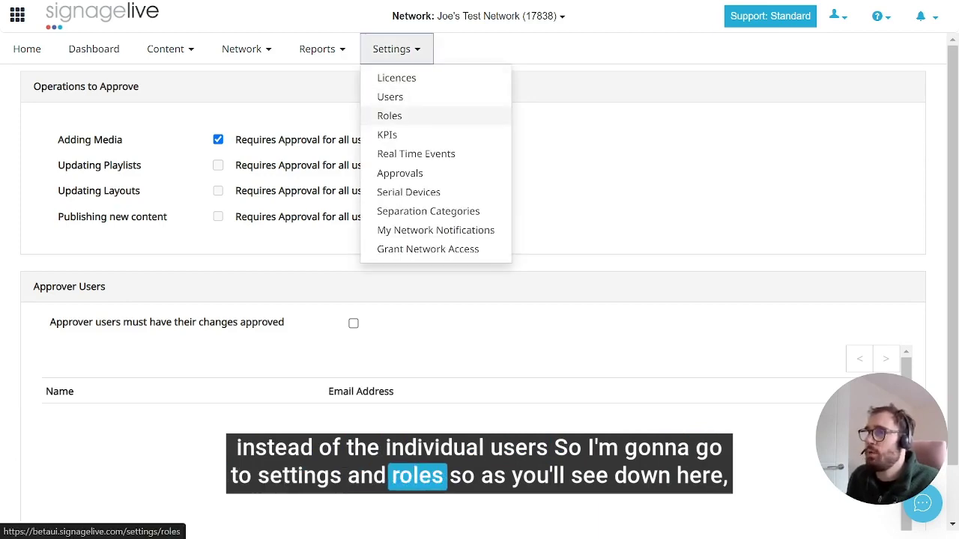
left_click(377, 116)
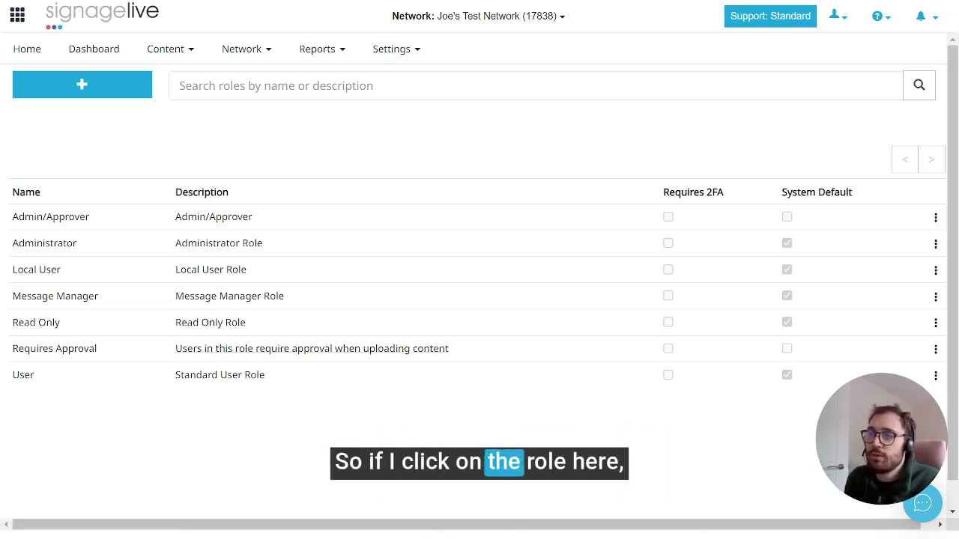
- Examine the Approvals permissions under Network for the Requires Approval role, including approval when adding media assets
left_click(225, 348)
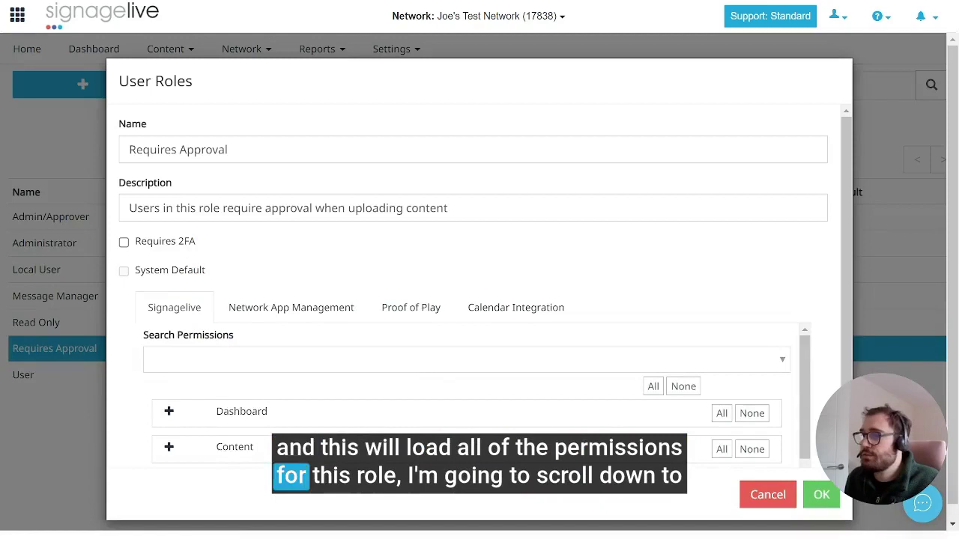
scroll(464, 397, "down", 5)
scroll(465, 397, "down", 1)
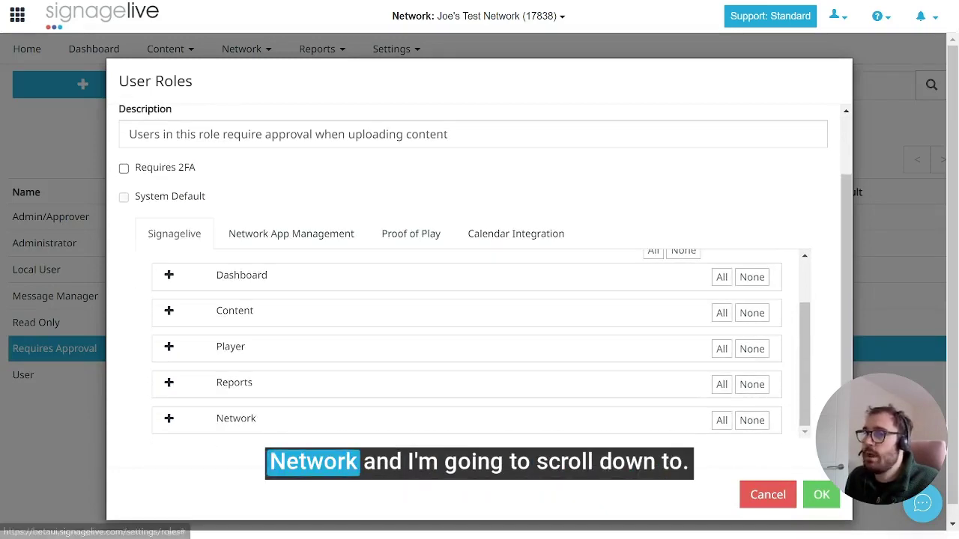
left_click(169, 419)
scroll(464, 360, "down", 1)
scroll(480, 345, "down", 5)
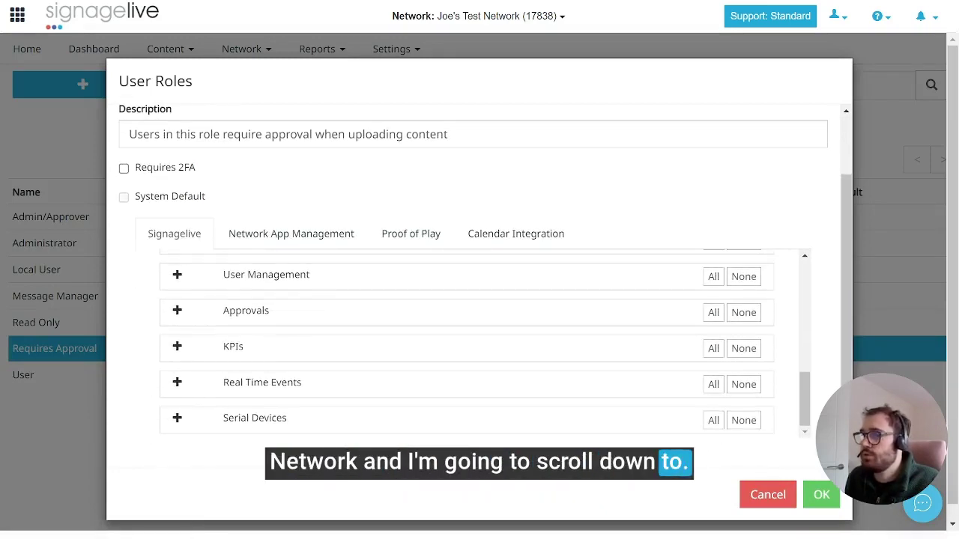
left_click(176, 310)
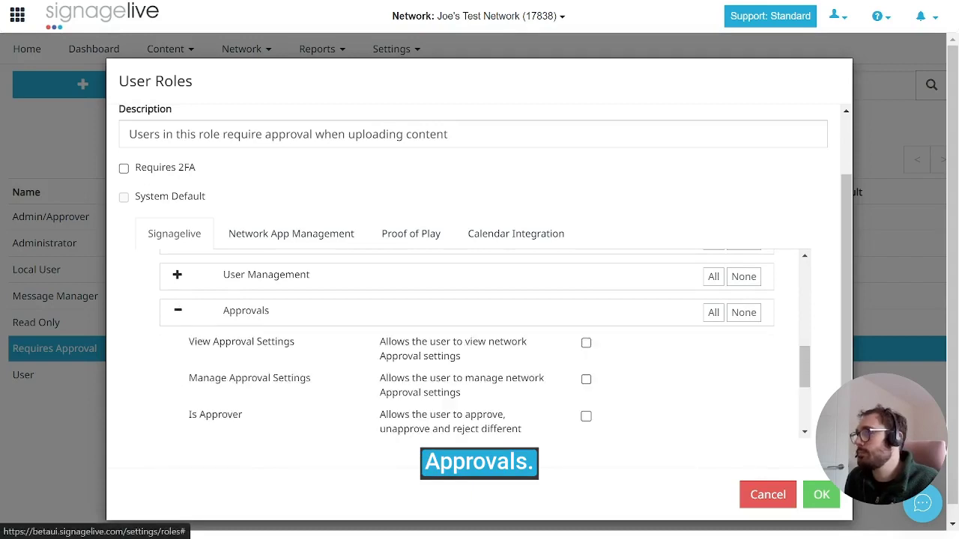
scroll(479, 345, "down", 2)
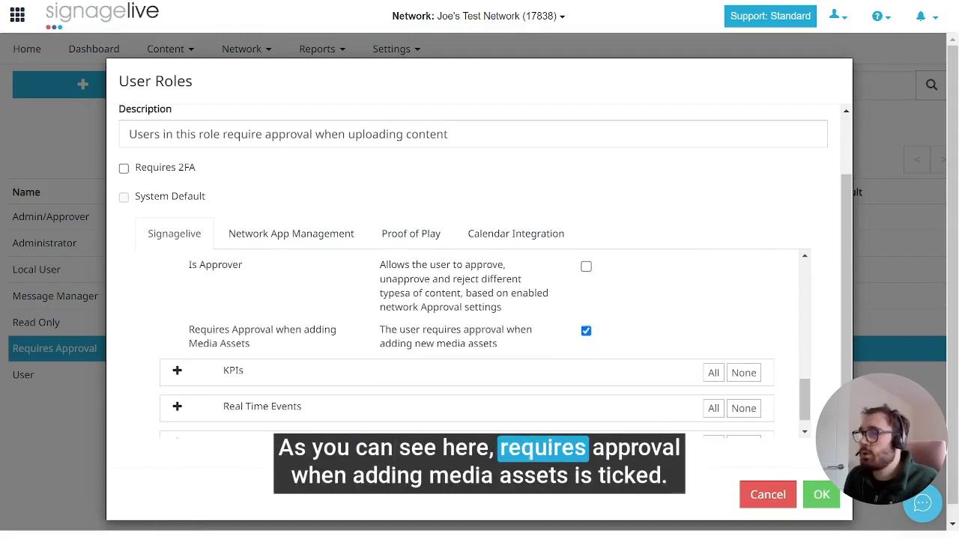
scroll(480, 345, "up", 2)
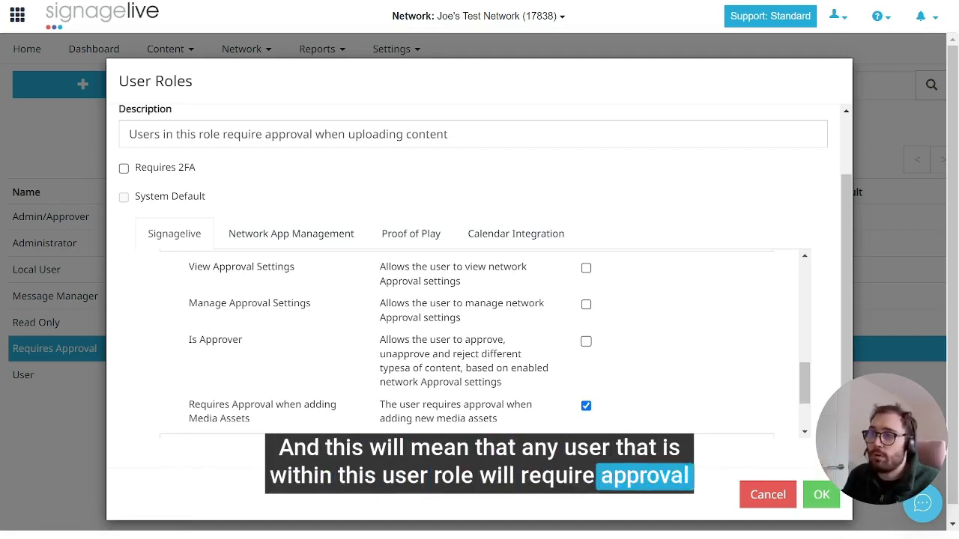
left_click(820, 495)
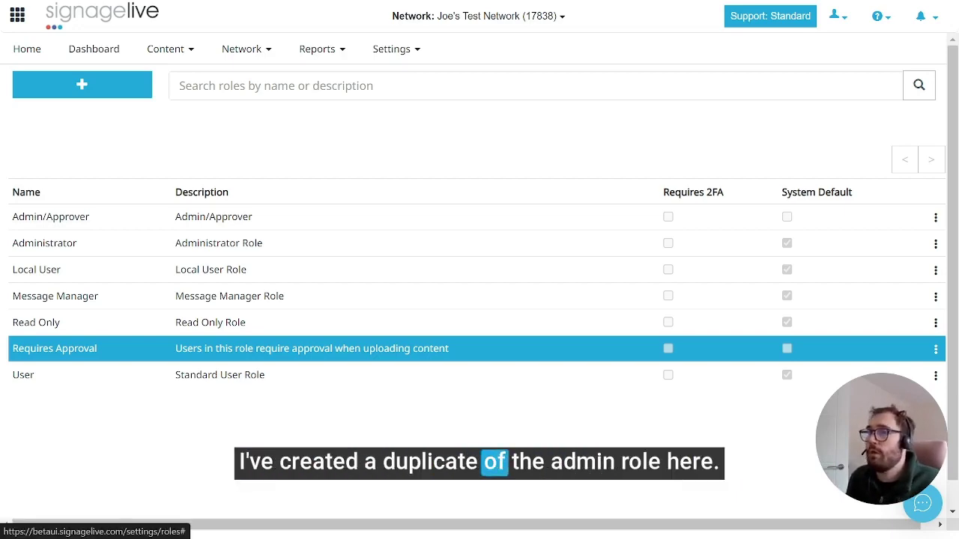
- Examine the Approvals permissions under Network for the Admin/Approver role, especially the Is Approver permission
left_click(219, 243)
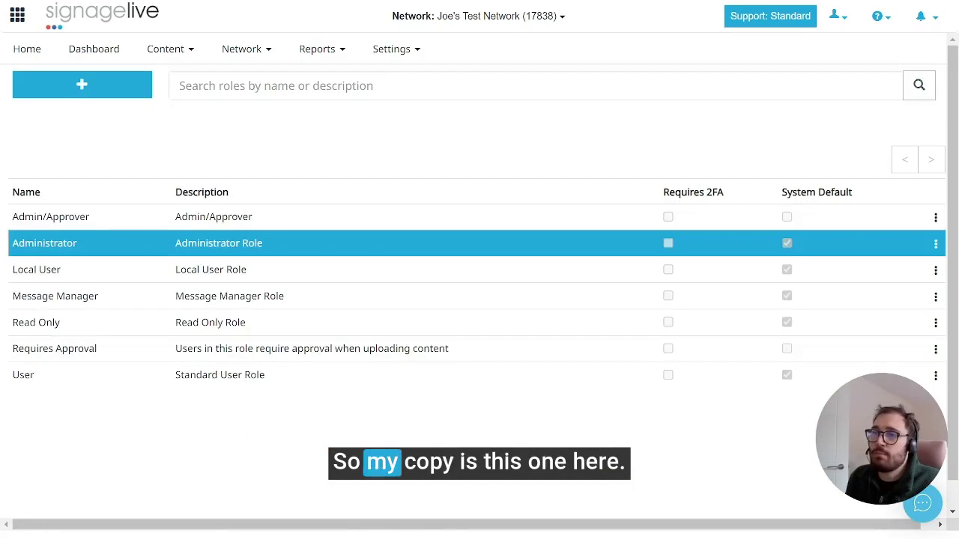
left_click(50, 216)
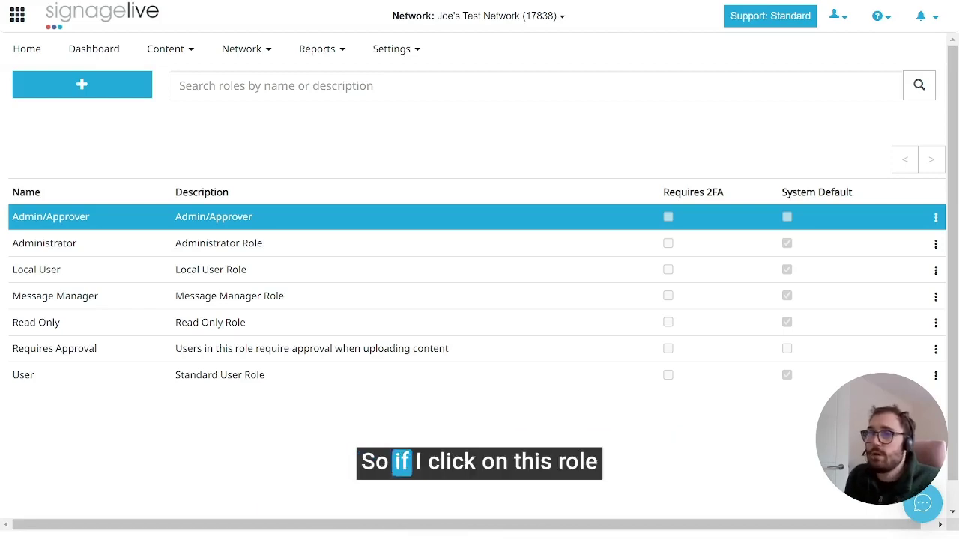
left_click(50, 217)
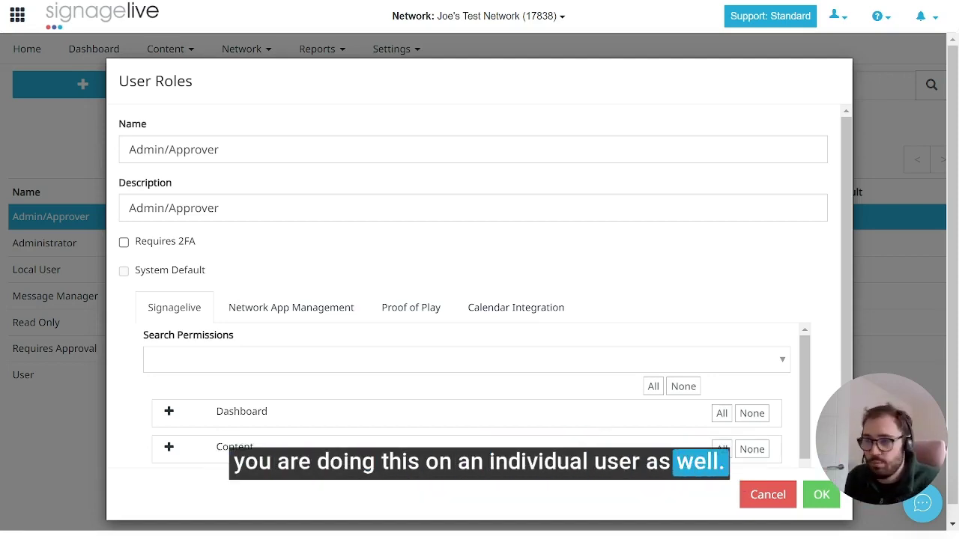
scroll(464, 337, "down", 5)
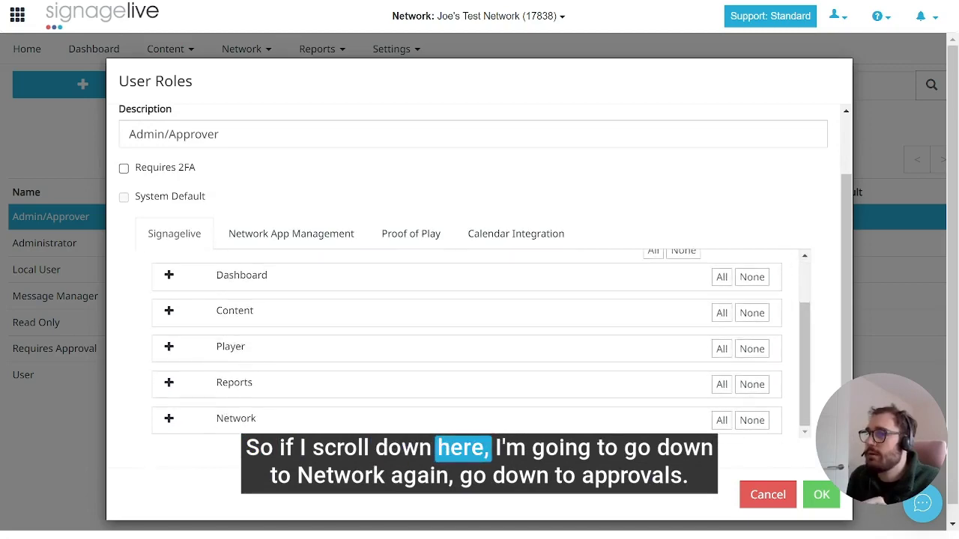
left_click(168, 403)
scroll(471, 329, "down", 4)
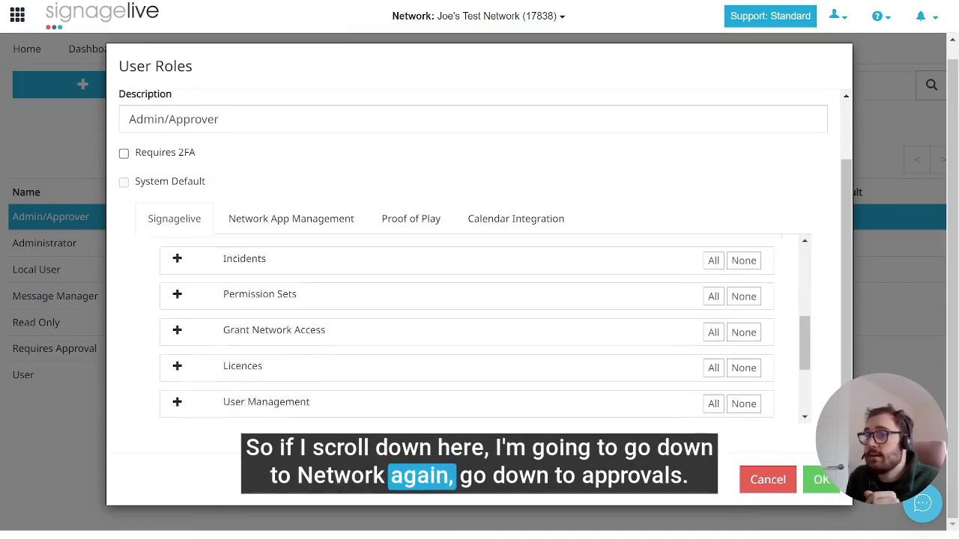
left_click(176, 297)
scroll(466, 328, "down", 1)
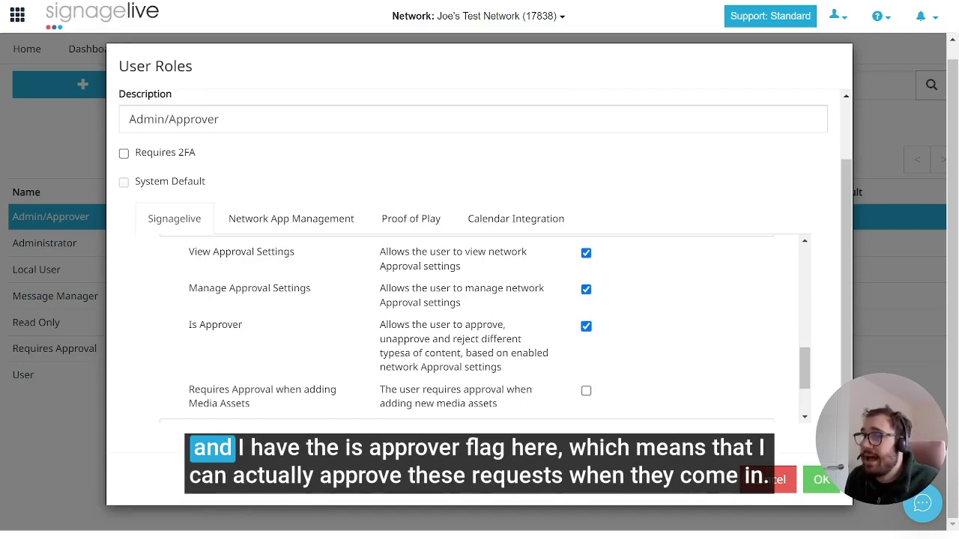
left_click_drag(212, 324, 242, 324)
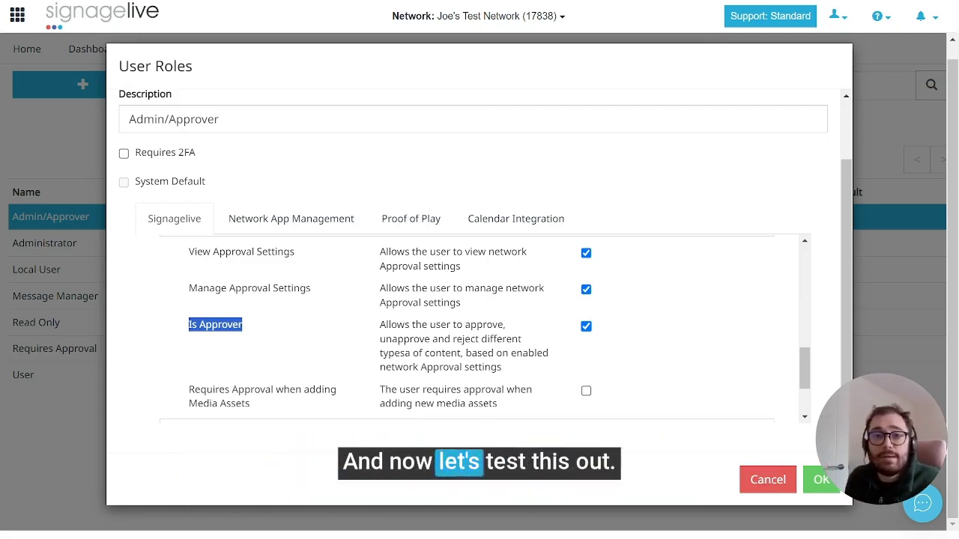
left_click(821, 479)
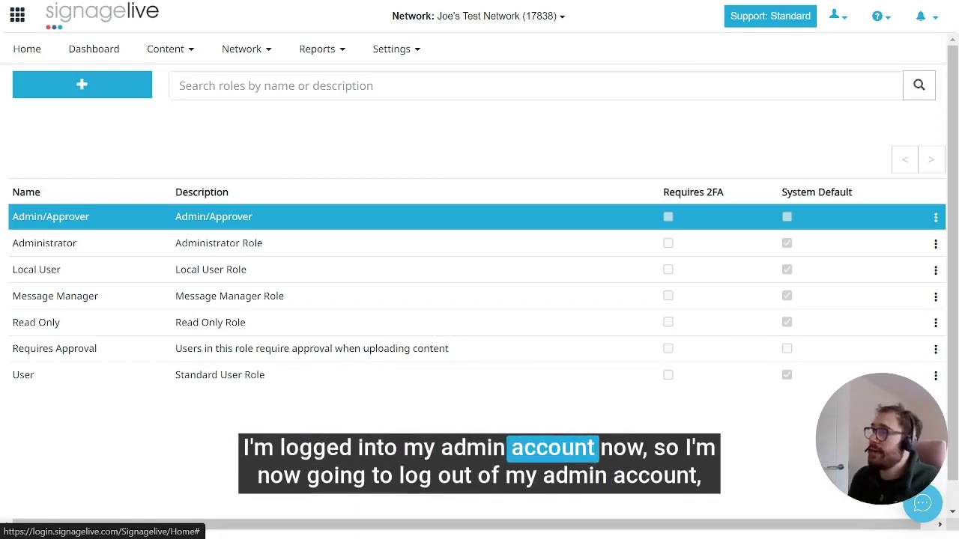
- Log out of the admin account and sign in with the account e-mail of the user in the Requires Approval role
left_click(837, 15)
left_click(814, 60)
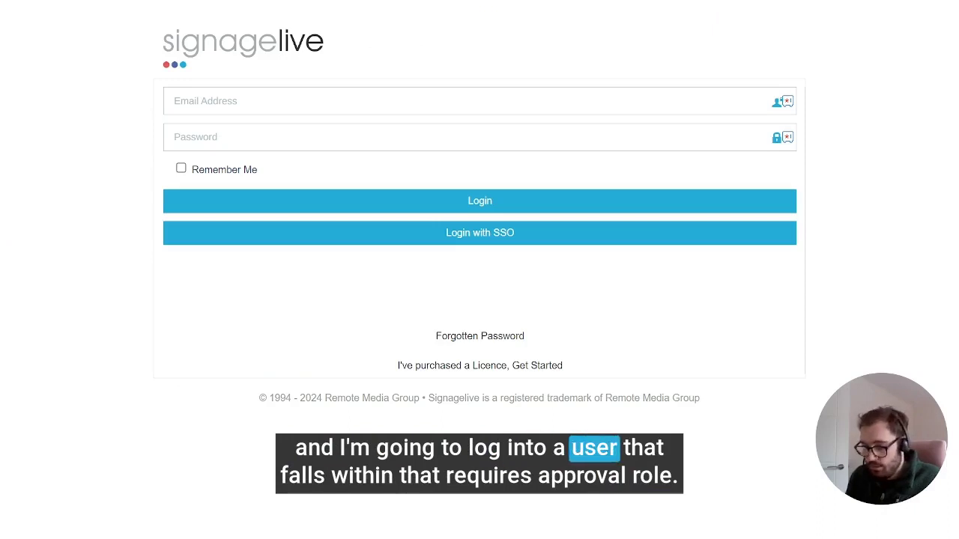
left_click(174, 100)
key("ctrl+v")
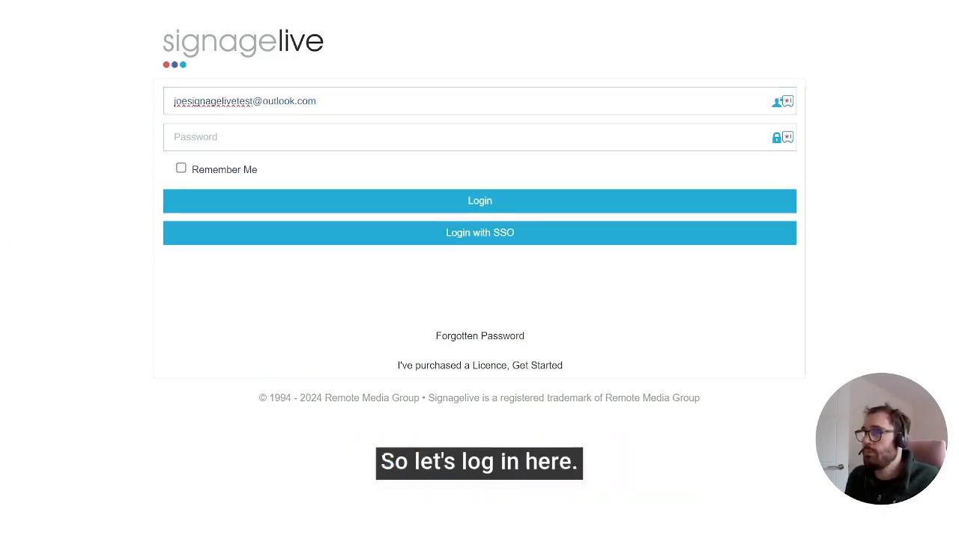
key("Return")
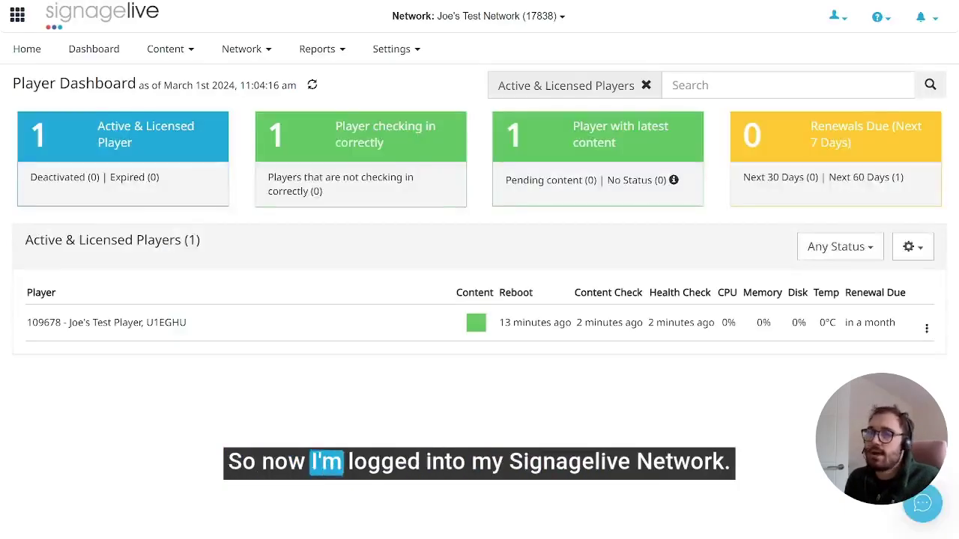
- Upload the image "Untitled (1920 x 1080 px) (1).png" from Downloads as a new media asset in the playlist editor
left_click(165, 49)
mouse_move(170, 101)
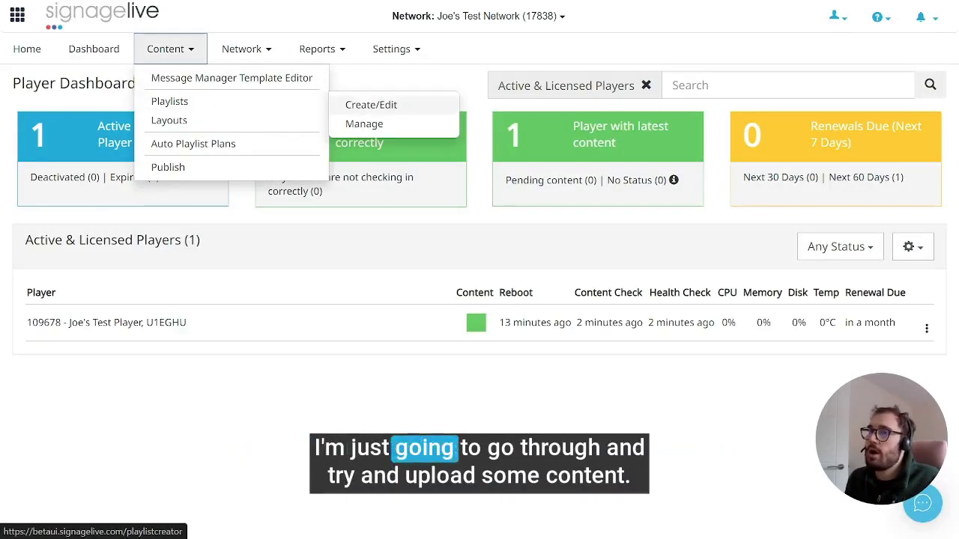
left_click(371, 105)
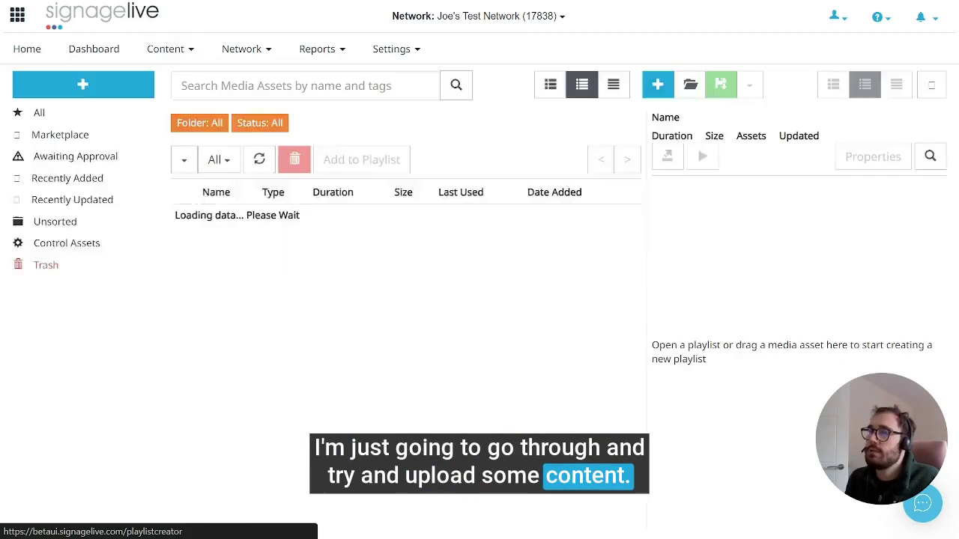
left_click(83, 85)
left_click(75, 136)
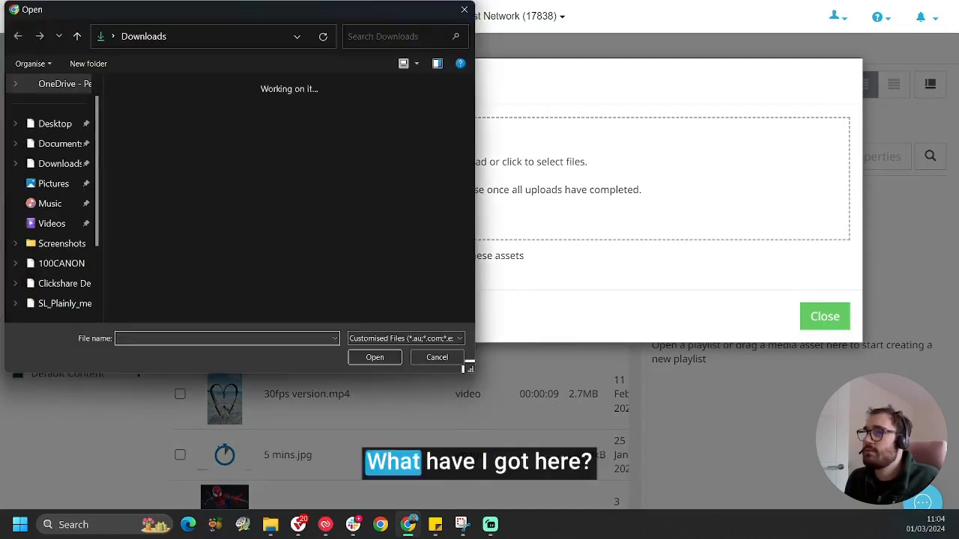
scroll(236, 207, "down", 5)
scroll(236, 207, "up", 3)
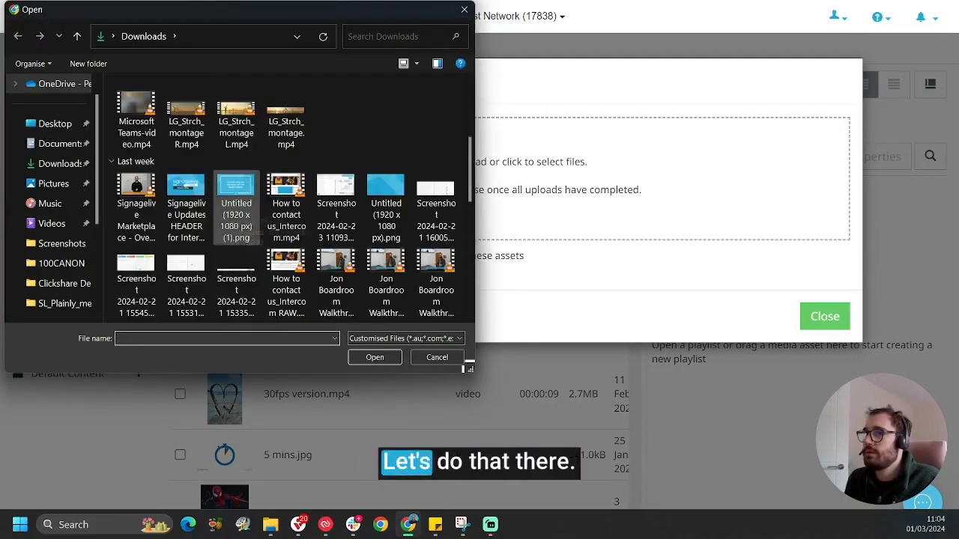
left_click(236, 208)
left_click(374, 357)
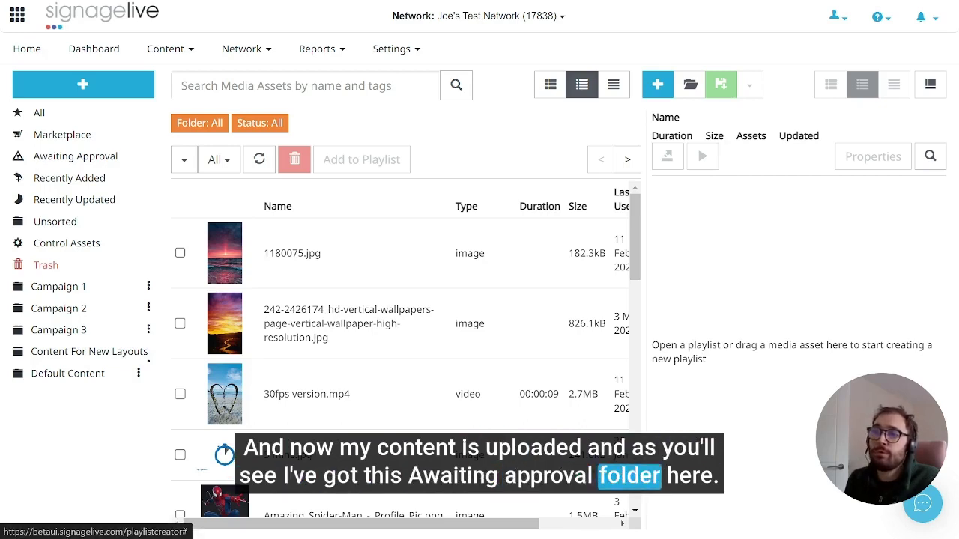
- Open the Awaiting Approval folder and try to add the unapproved image to a new playlist
left_click(75, 156)
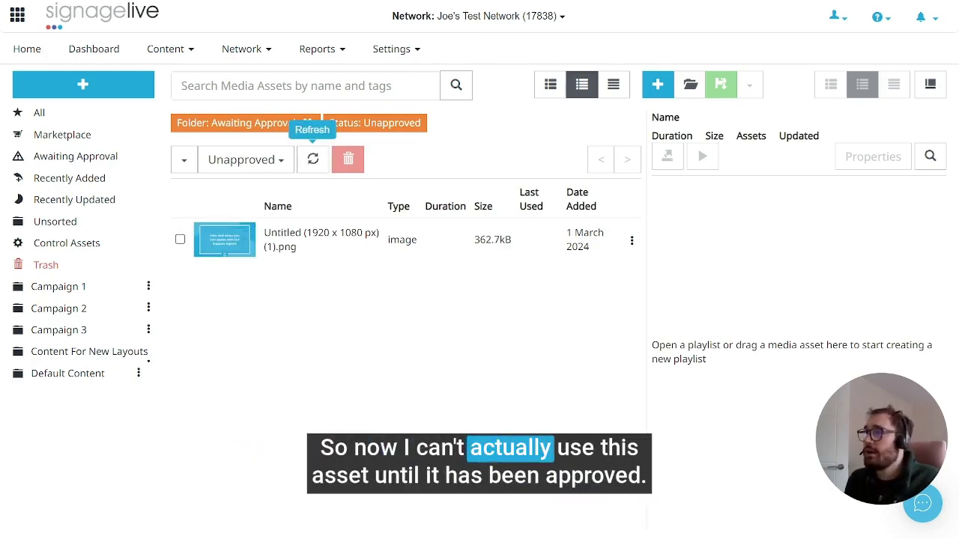
left_click_drag(299, 239, 798, 247)
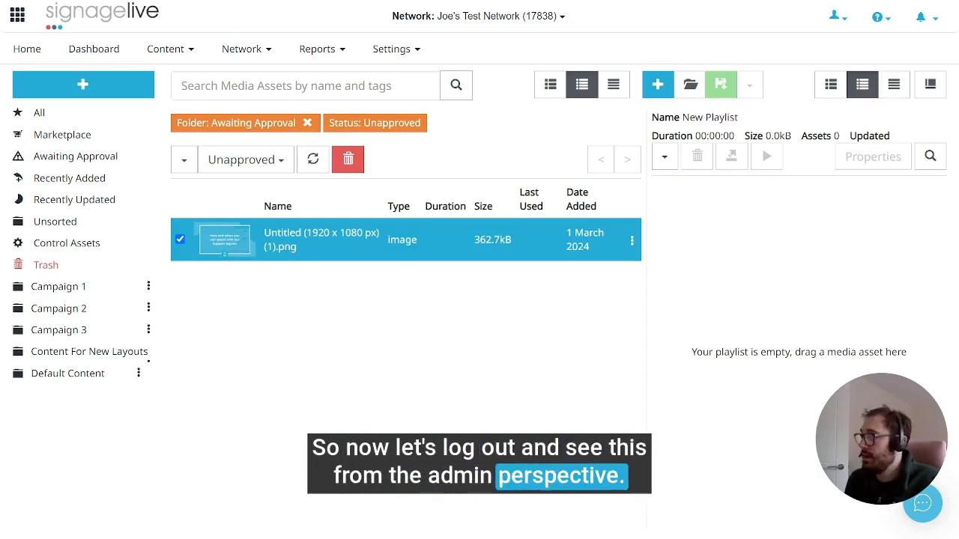
- Log out of the test user's account and sign in with the admin account
left_click(836, 16)
left_click(759, 75)
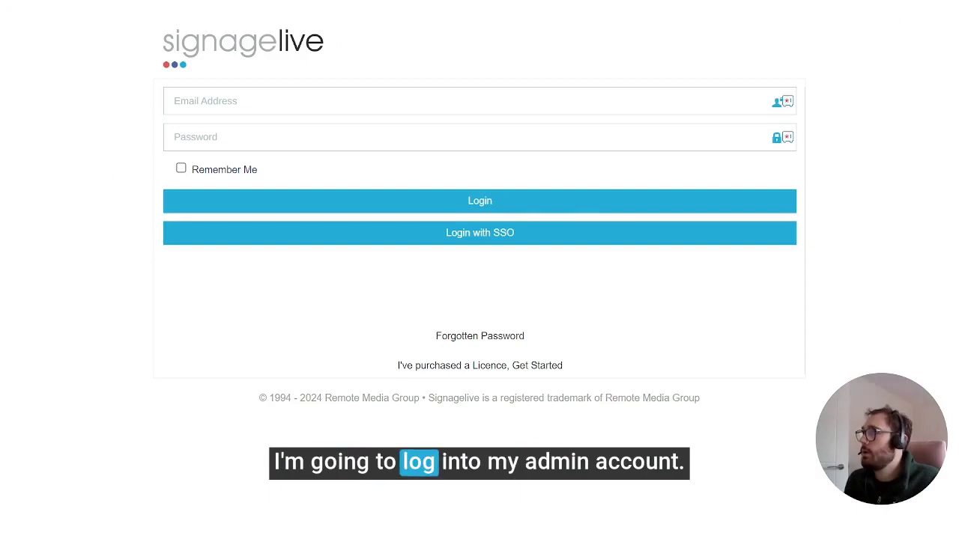
left_click(205, 100)
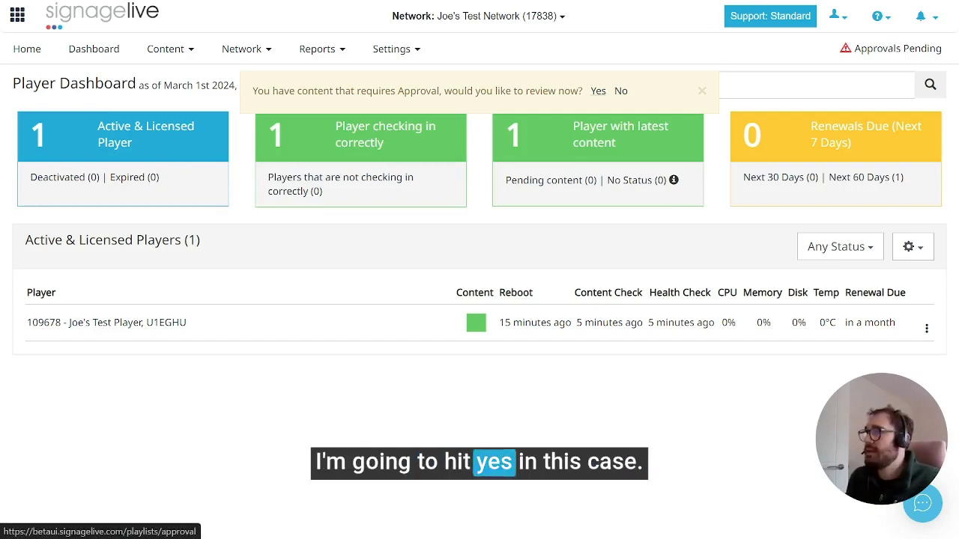
- Review the pending image "Untitled (1920 x 1080 px) (1).png" and approve it with the note "This is great content"
left_click(597, 90)
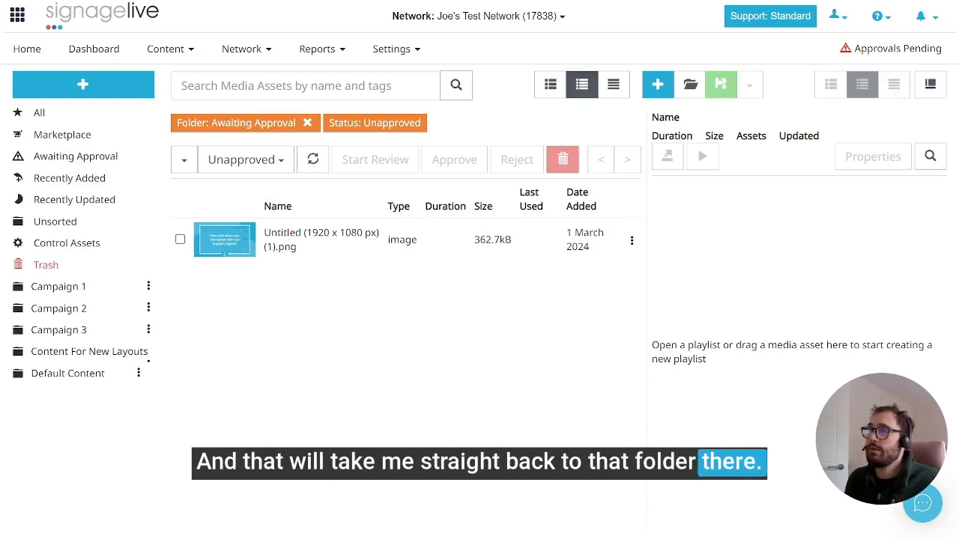
left_click(390, 240)
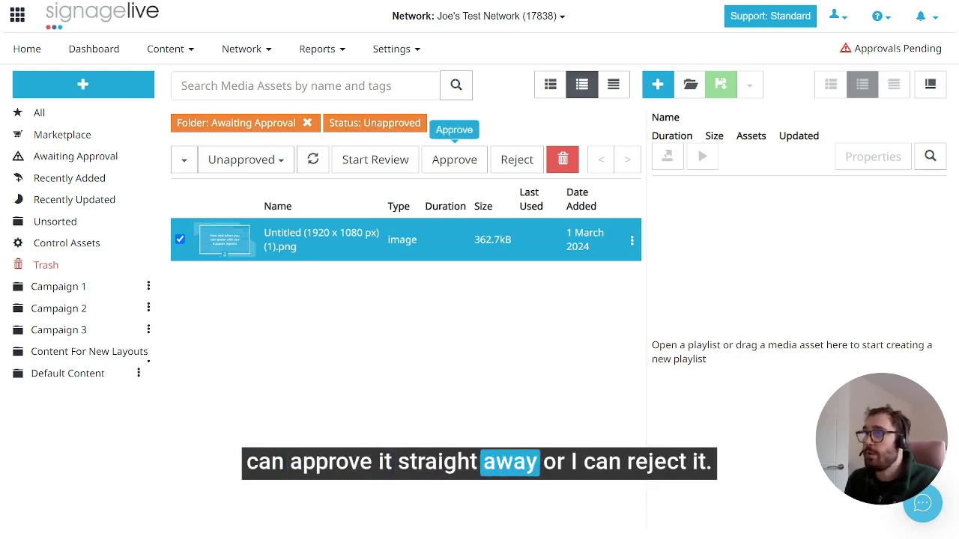
left_click(376, 160)
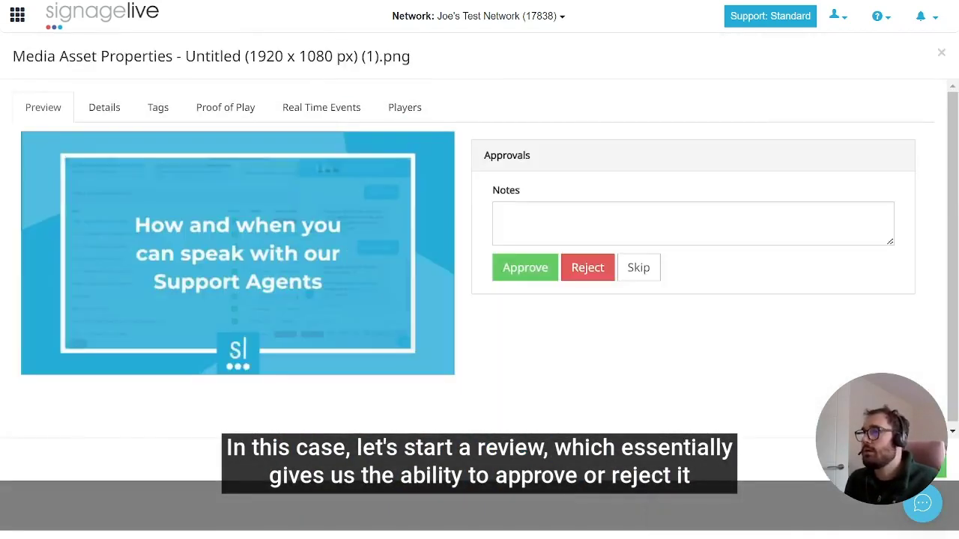
left_click(502, 216)
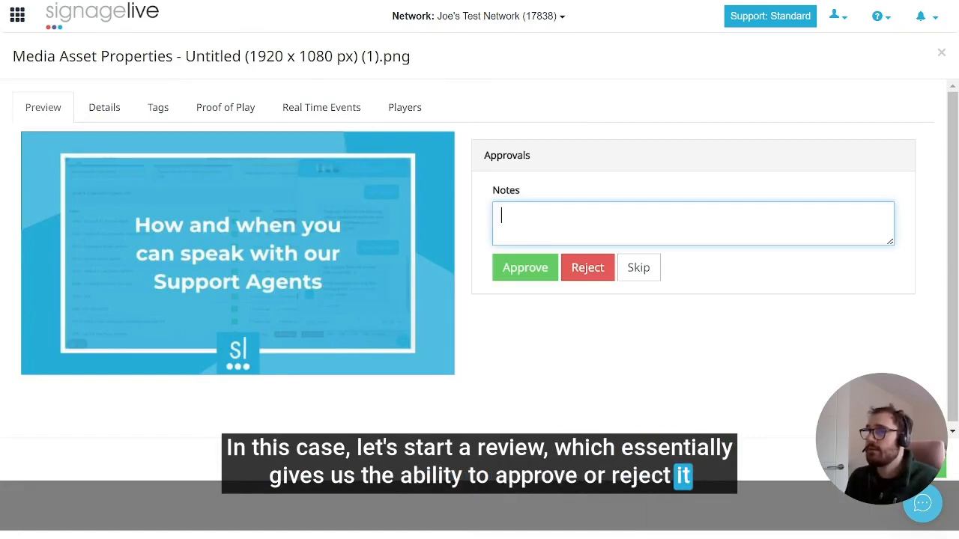
type("This is great")
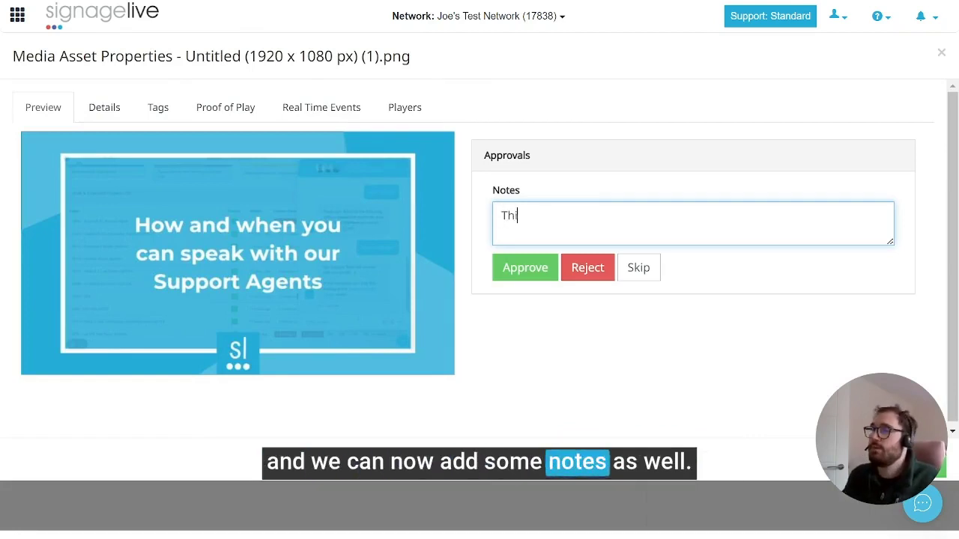
type(" co")
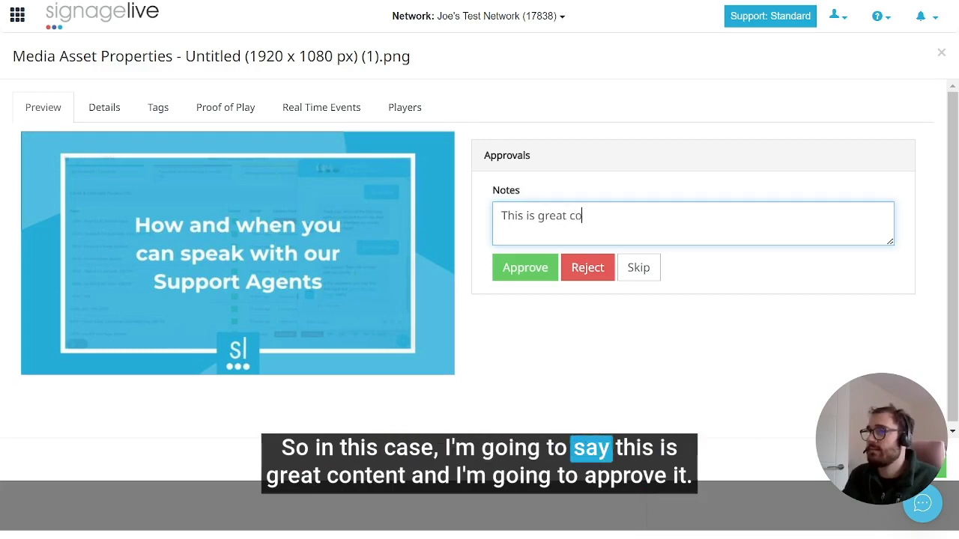
type("ntent")
key("Tab")
key("Return")
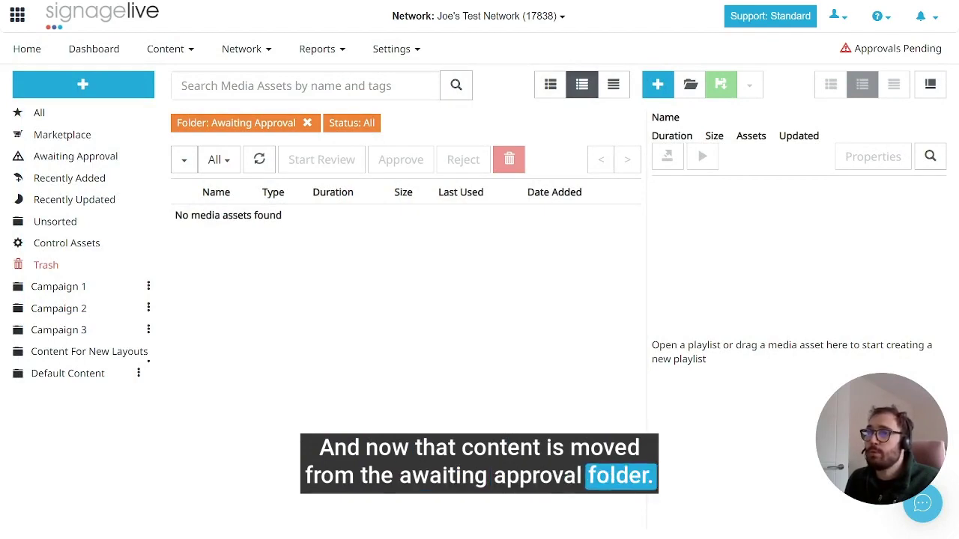
- Open the Recently Added folder and select the approved image "Untitled (1920 x 1080 px) (1).png"
left_click(69, 177)
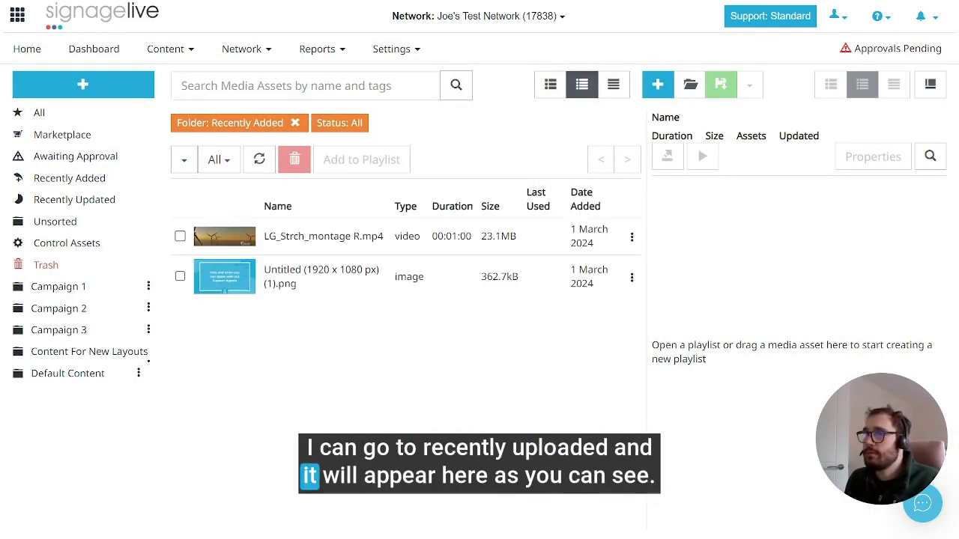
left_click(180, 277)
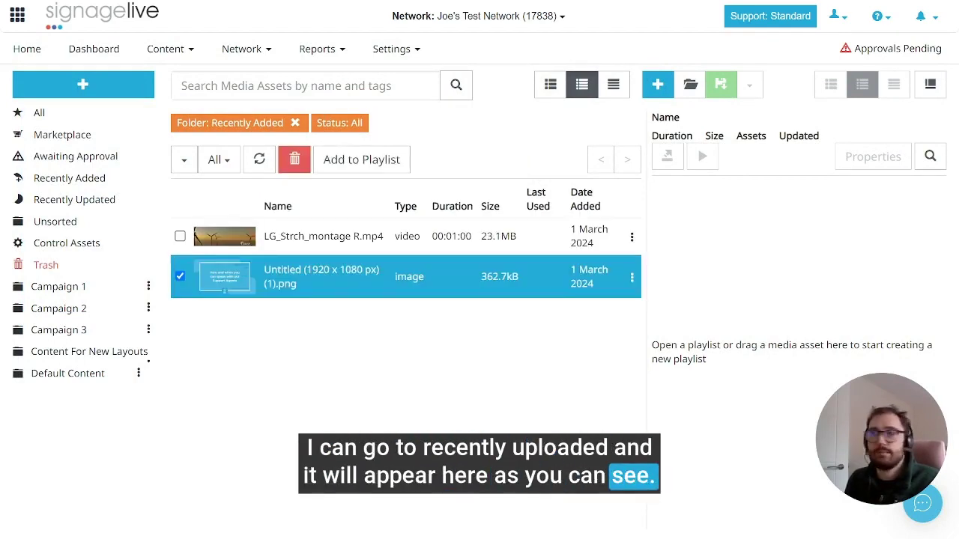